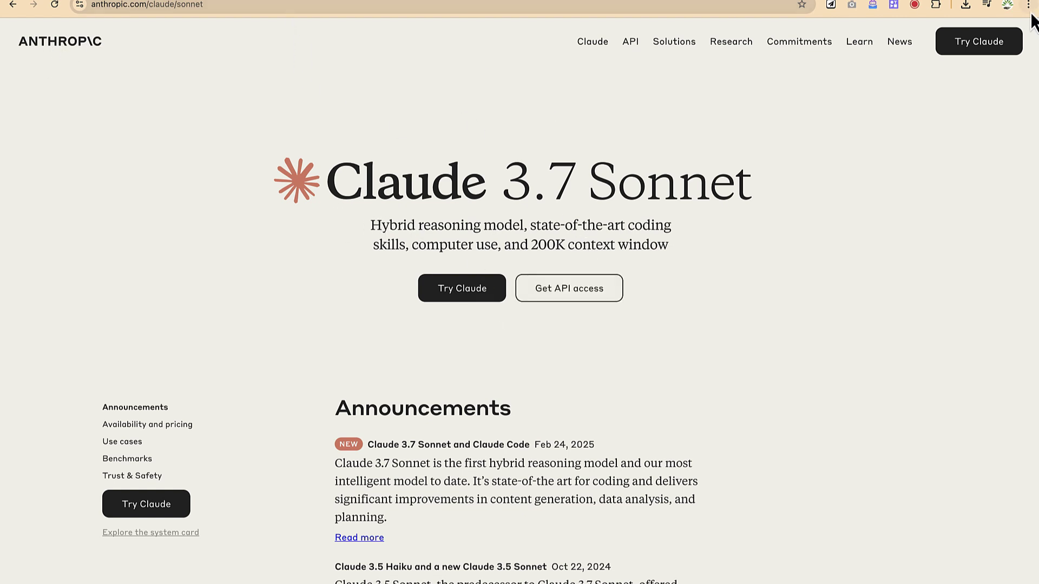
# Step: In a new tab, search Google for 'claude 3.7 sonnet' using the address-bar suggestion
pyautogui.press('super+t')
pyautogui.write('cl')
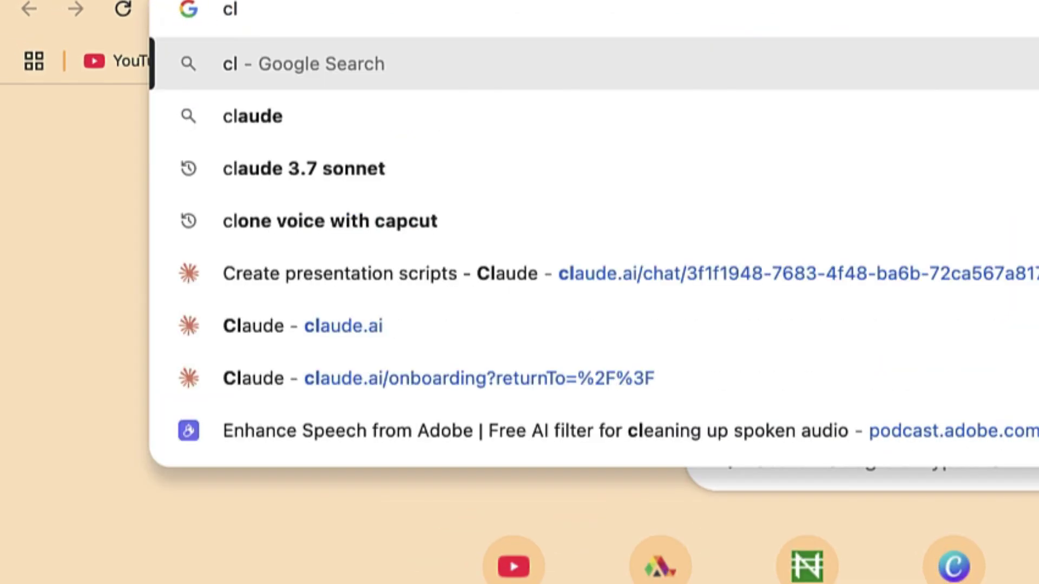
pyautogui.write('aude')
pyautogui.press('Down')
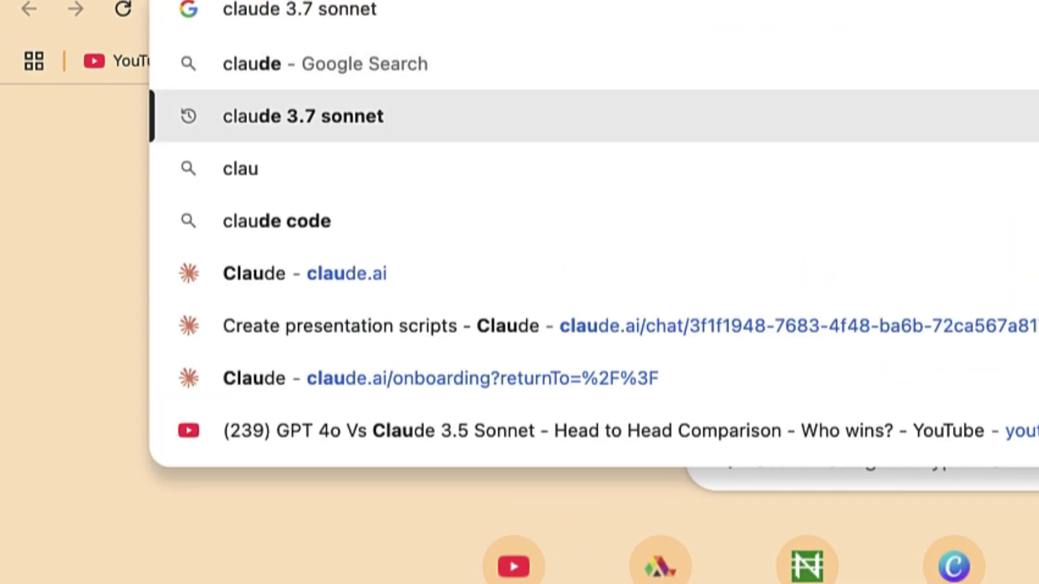
pyautogui.press('Return')
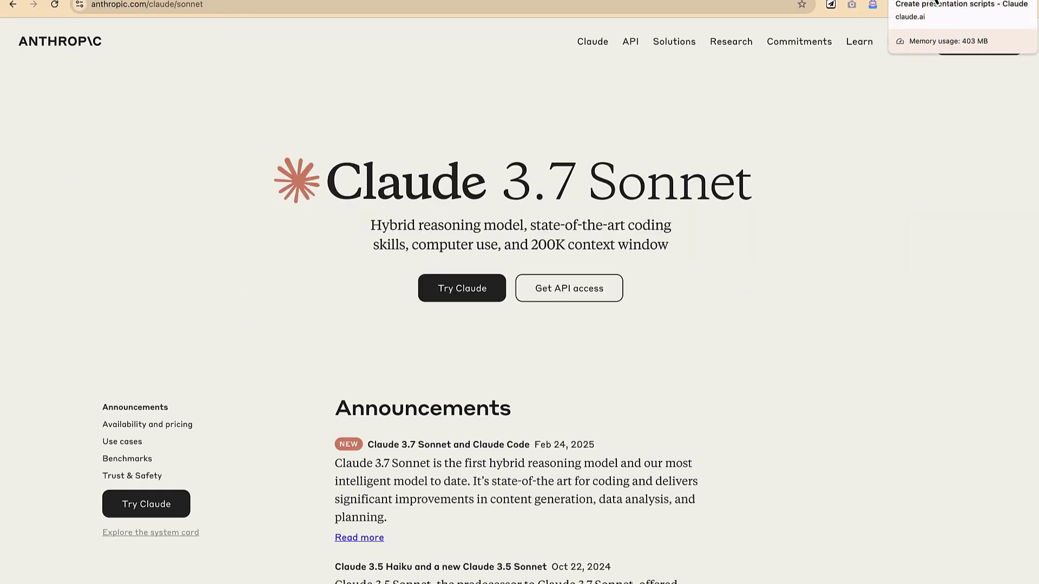
# Step: Switch to the Create presentation scripts chat, check its attachment menu, and keep Claude 3.7 Sonnet selected
pyautogui.click(935, 1)
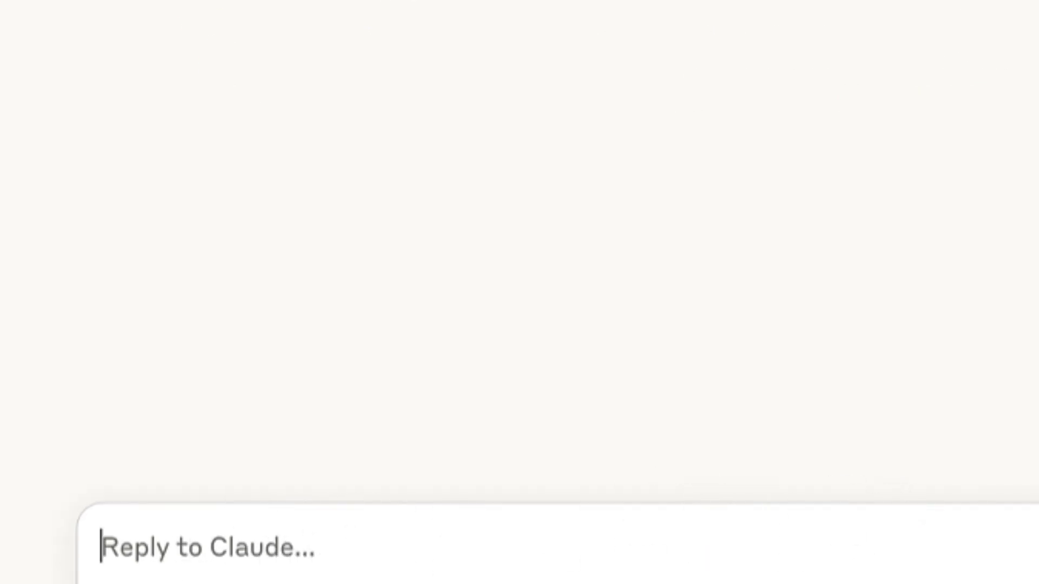
pyautogui.click(111, 579)
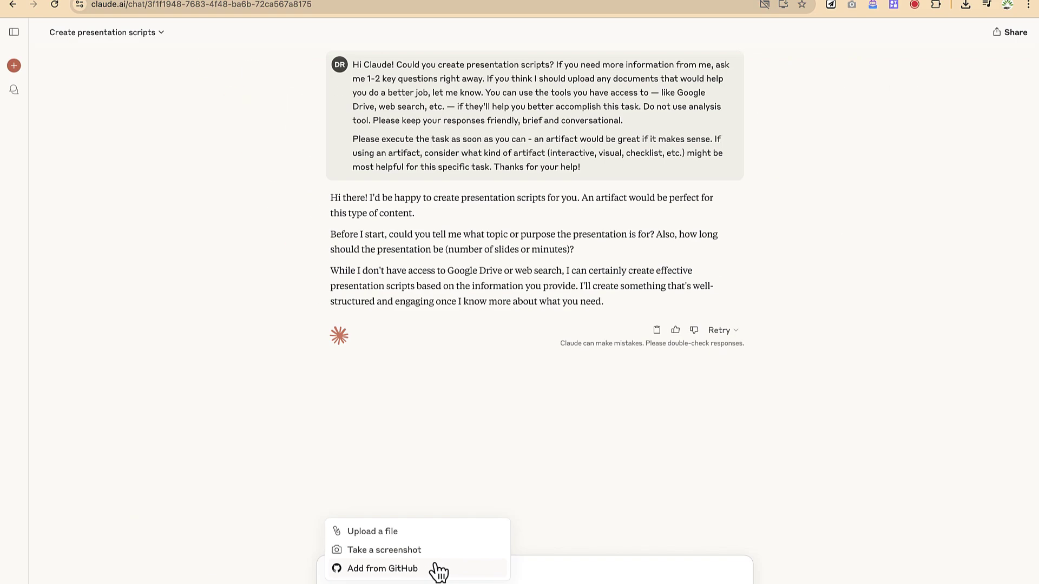
pyautogui.click(588, 515)
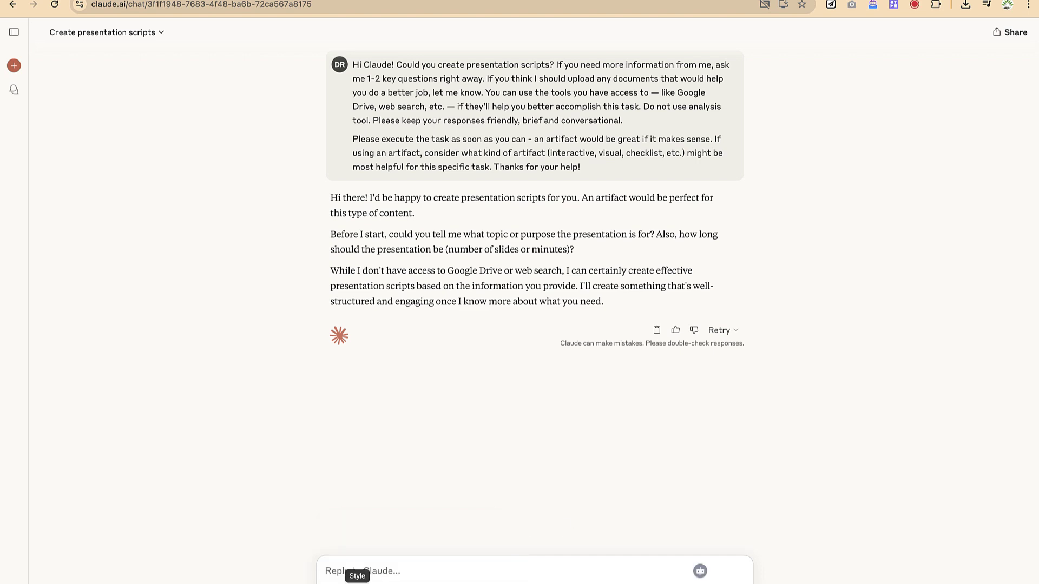
pyautogui.click(700, 571)
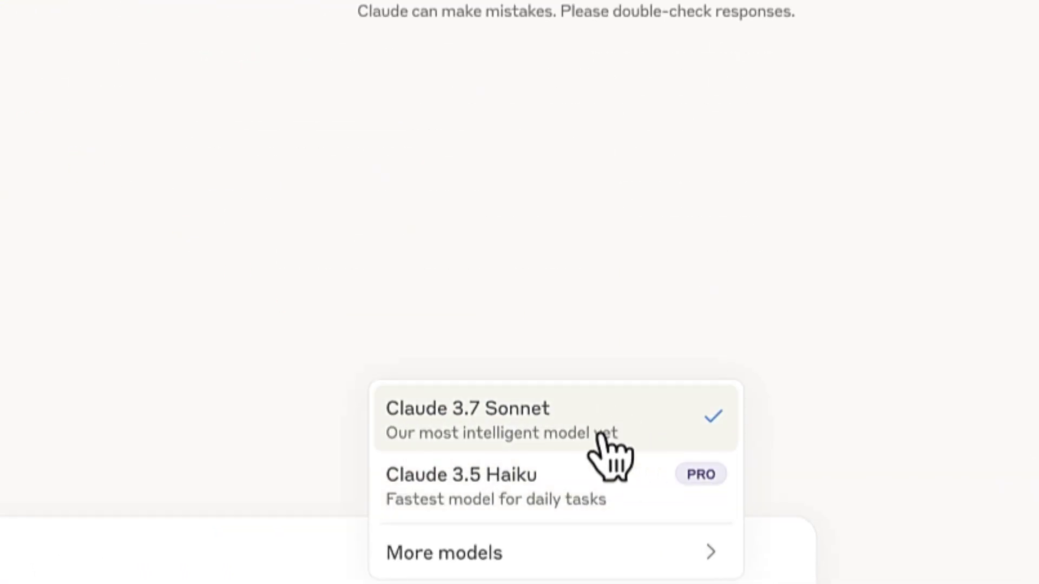
pyautogui.moveTo(592, 470)
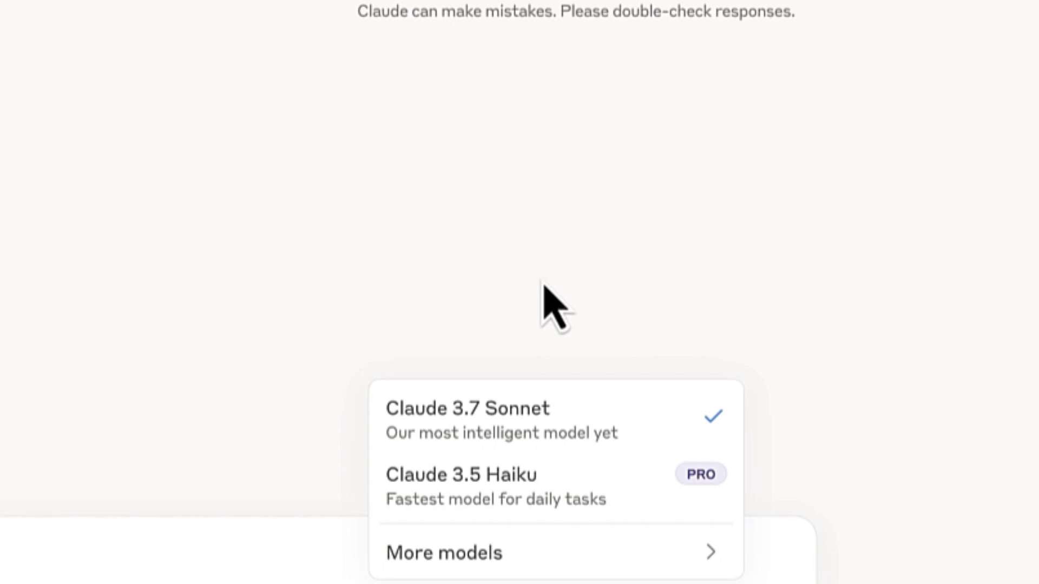
pyautogui.click(384, 389)
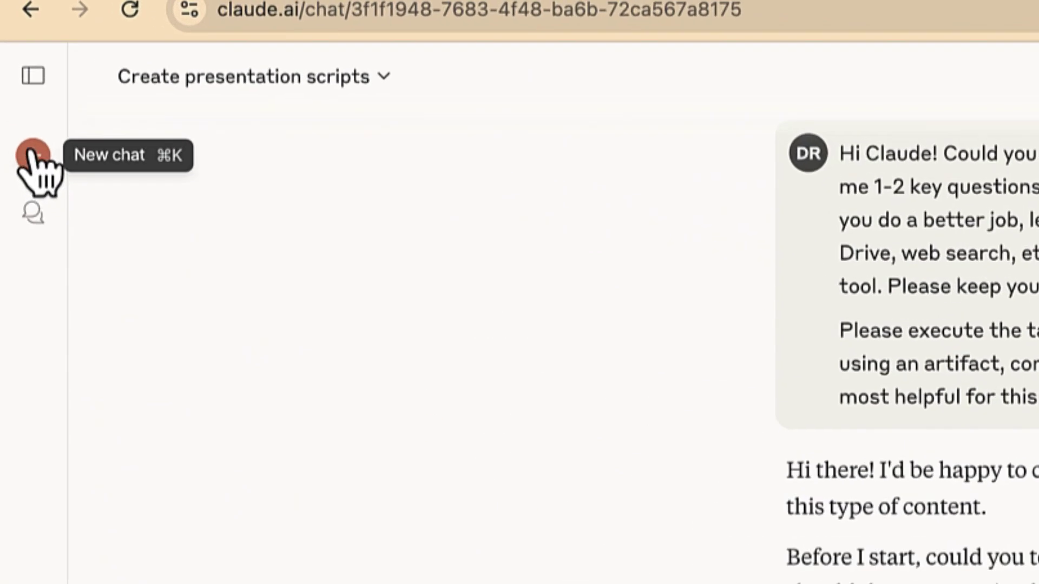
# Step: Expand the recent-chats sidebar, then switch to ChatGPT's 'Infographic Types and Prompts' chat
pyautogui.click(33, 76)
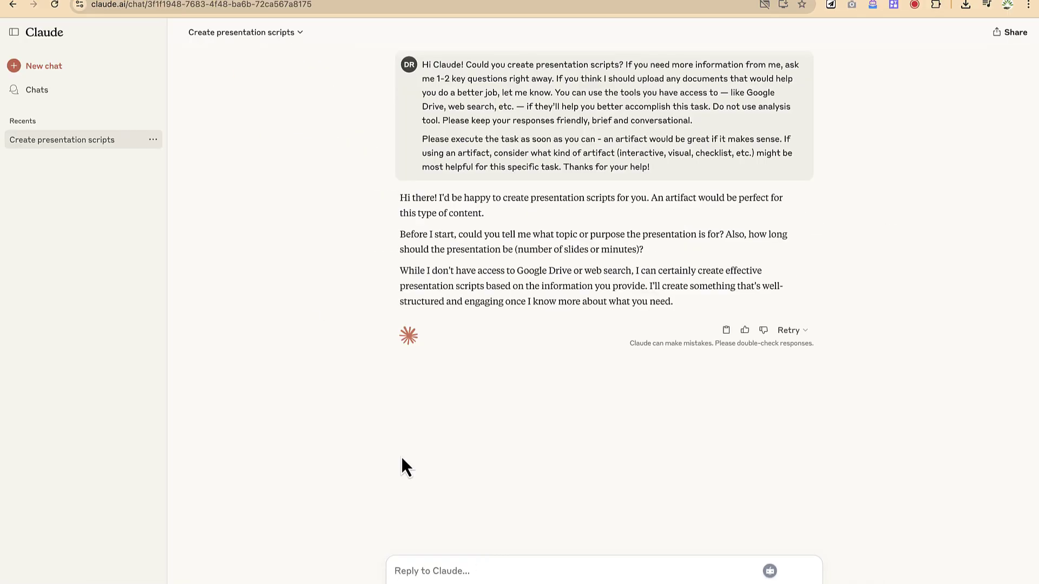
pyautogui.click(212, 2)
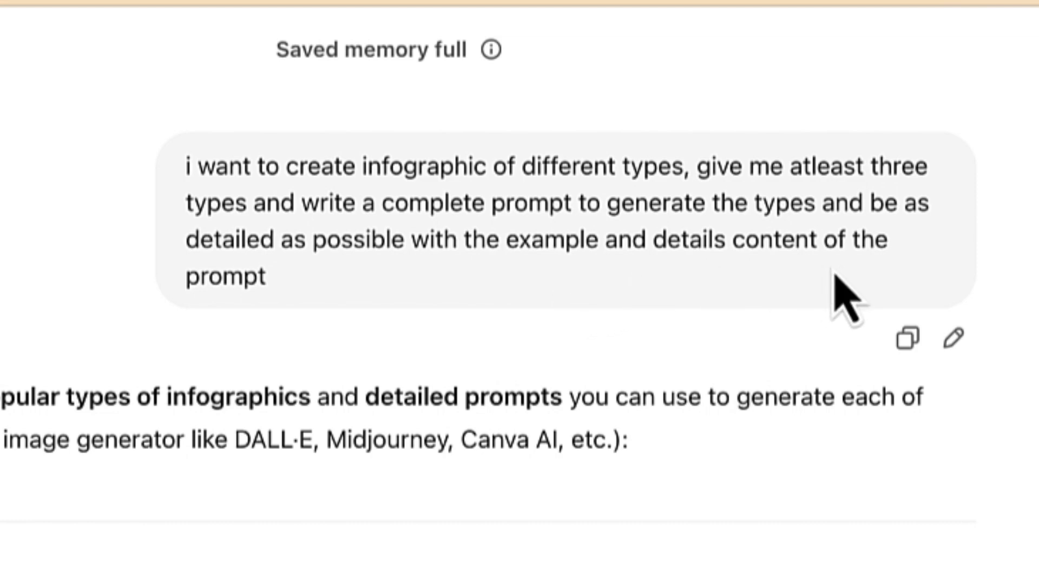
# Step: Select and copy the whole Statistical Infographic prompt example in ChatGPT
pyautogui.scroll(-5, 609, 339)
pyautogui.scroll(2, 609, 338)
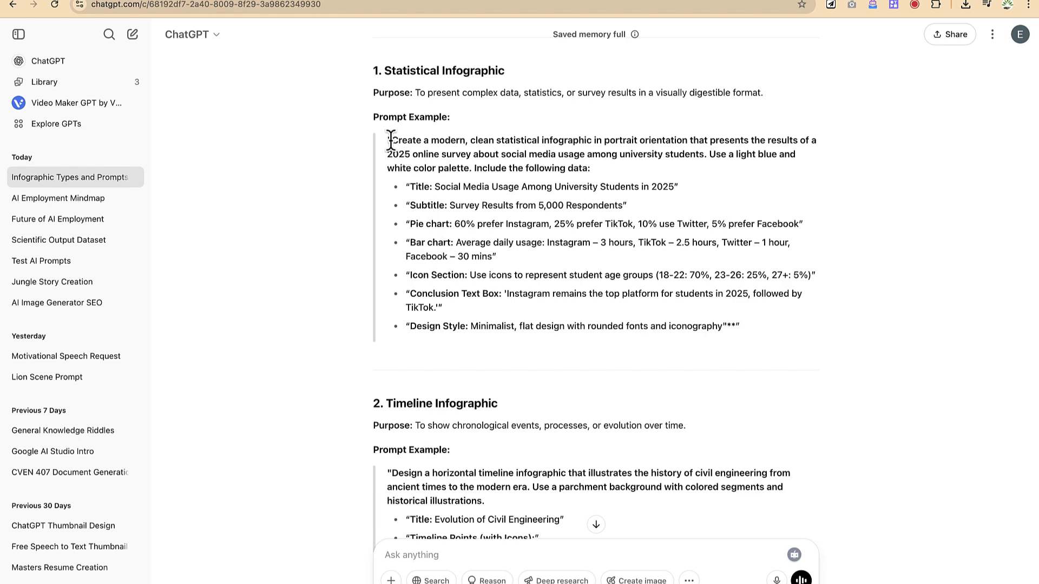
pyautogui.moveTo(390, 141); pyautogui.dragTo(723, 327)
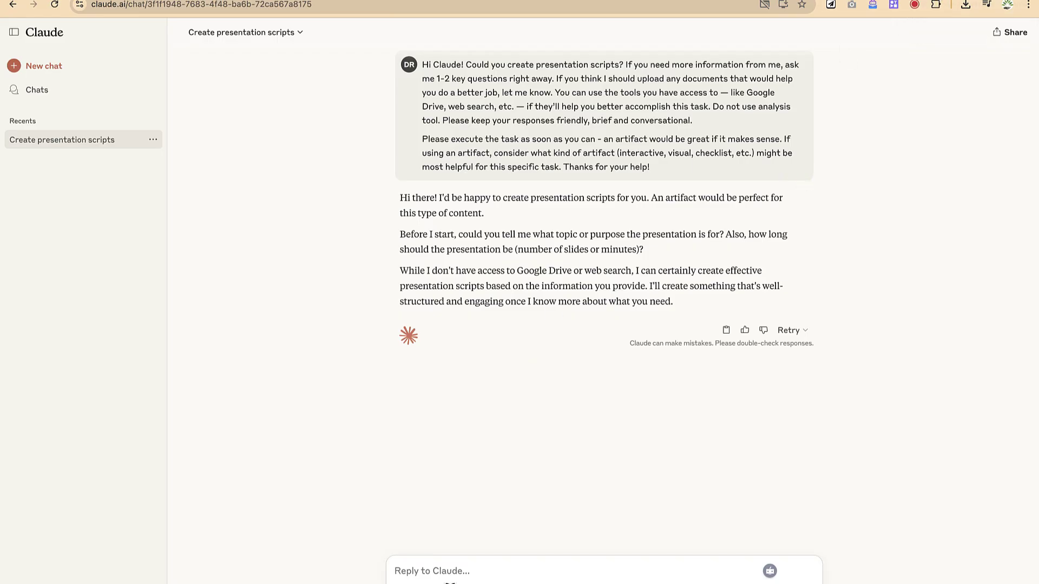
# Step: Paste the Statistical Infographic prompt into Claude's reply box and send it
pyautogui.click(446, 563)
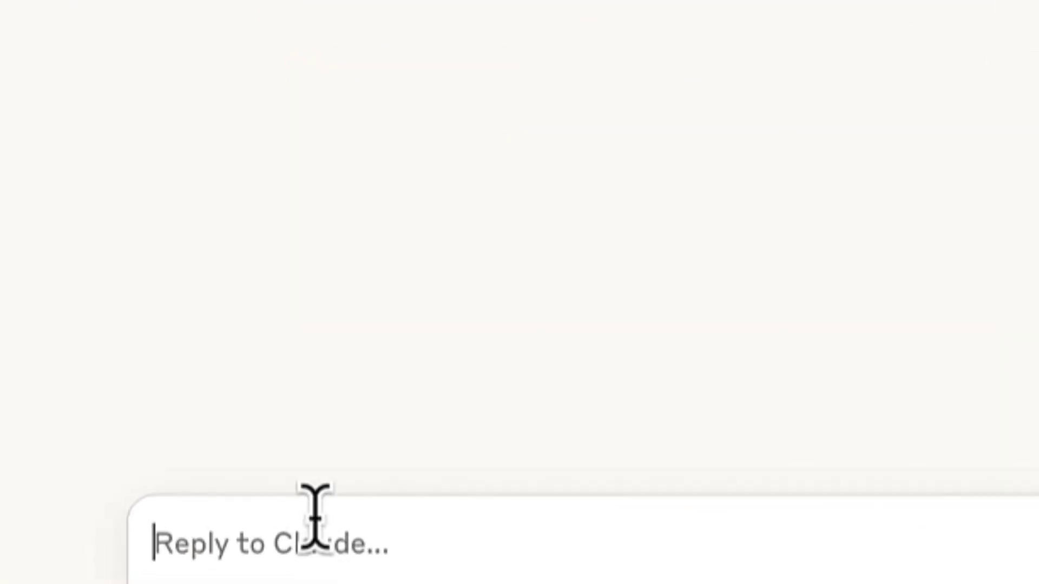
pyautogui.write("Create a modern, clean statistical infographic in portrait orientation that presents the results of a 2025 online survey about social media usage among university students. Use a light blue and white color palette. Include the following data: Title: Social Media Usage Among University Students in 2025 Subtitle: Survey Results from 5,000 Respondents Pie chart: 60% prefer Instagram, 25% prefer TikTok, 10% use Twitter, 5% prefer Facebook Bar chart: Average daily usage: Instagram – 3 hours, TikTok – 2.5 hours, Twitter – 1 hour, Facebook – 30 mins Icon Section: Use icons to represent student age groups (18-22: 70%, 23-26: 25%, 27+: 5%) Conclusion Text Box: 'Instagram remains the top platform for students in 2025, followed by TikTok.' Design Style: Minimalist, flat design with rounded fonts and iconography")
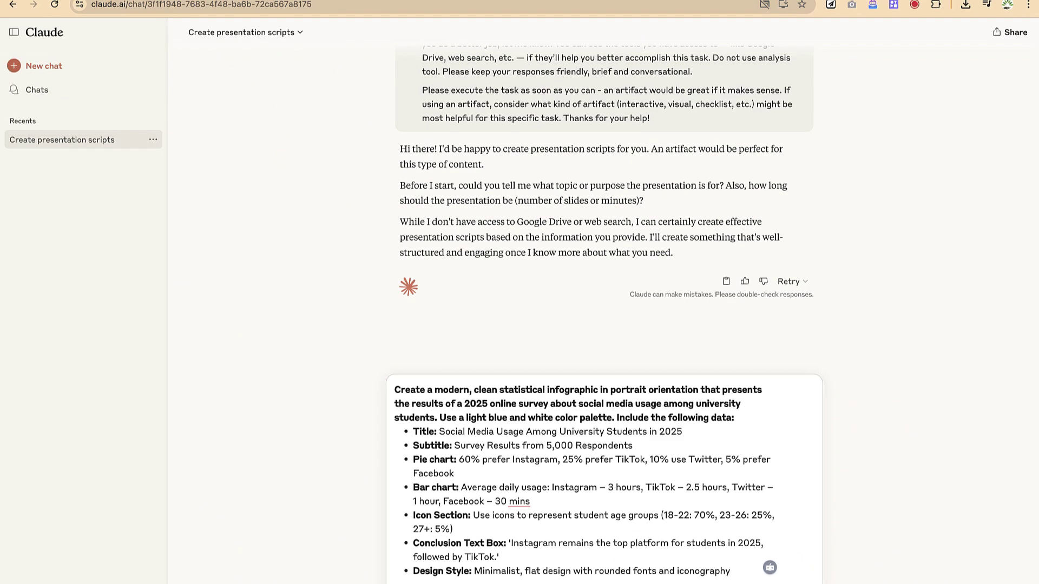
pyautogui.press('Return')
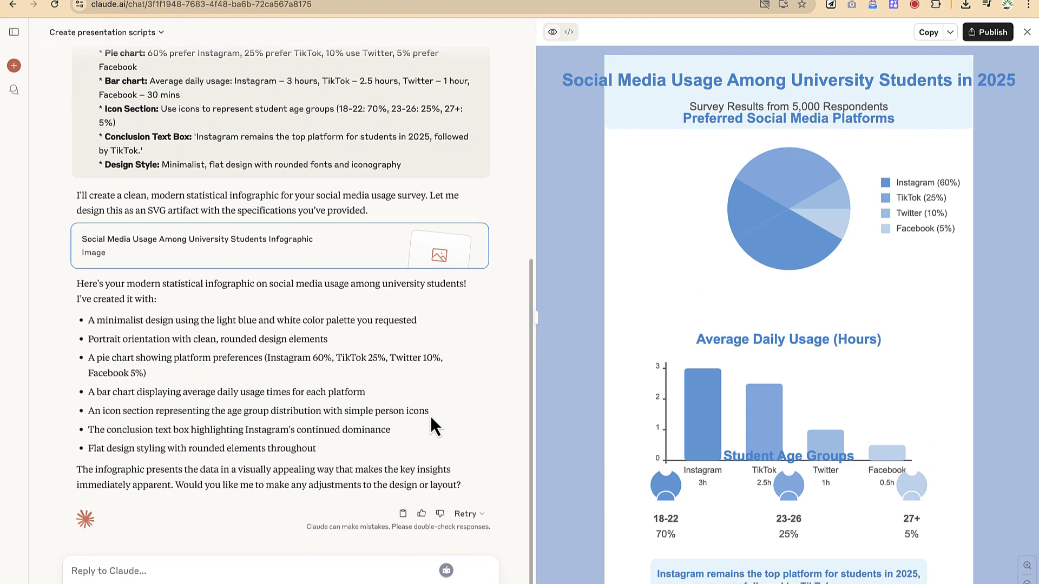
pyautogui.scroll(3, 431, 417)
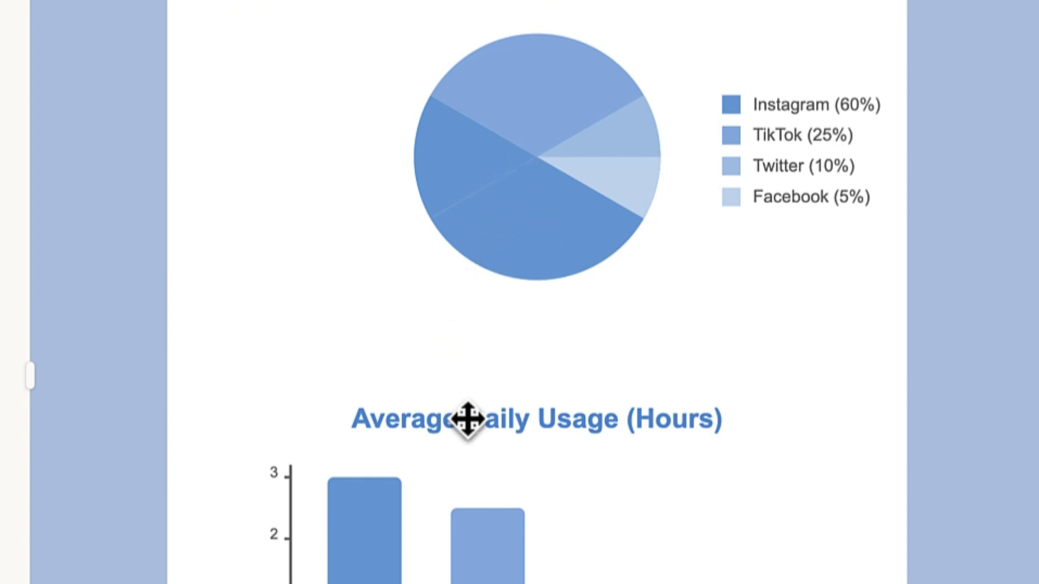
pyautogui.scroll(-5, 343, 518)
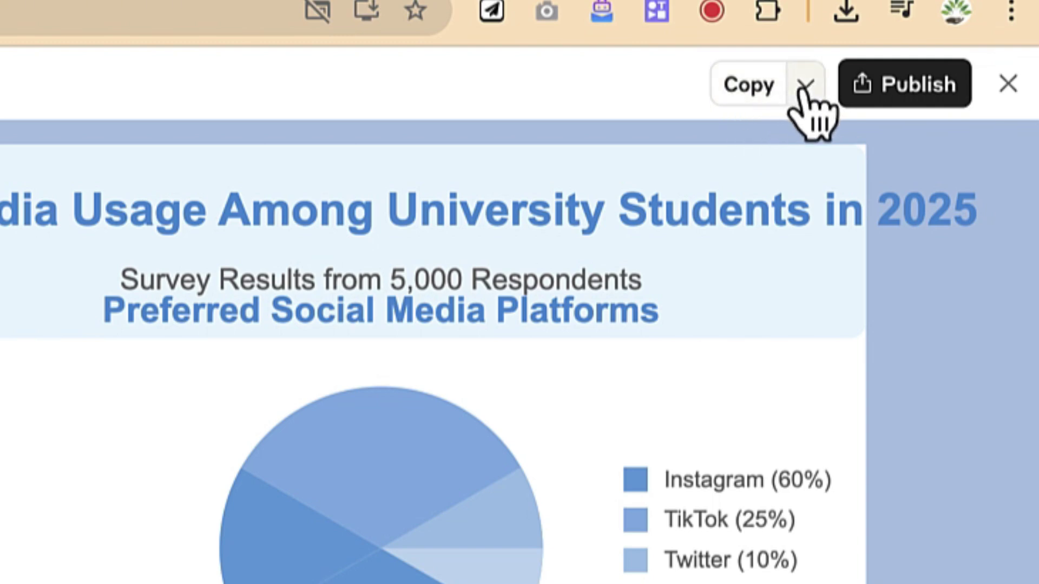
# Step: Check the infographic's Download as SVG option, then start a new empty chat
pyautogui.click(950, 33)
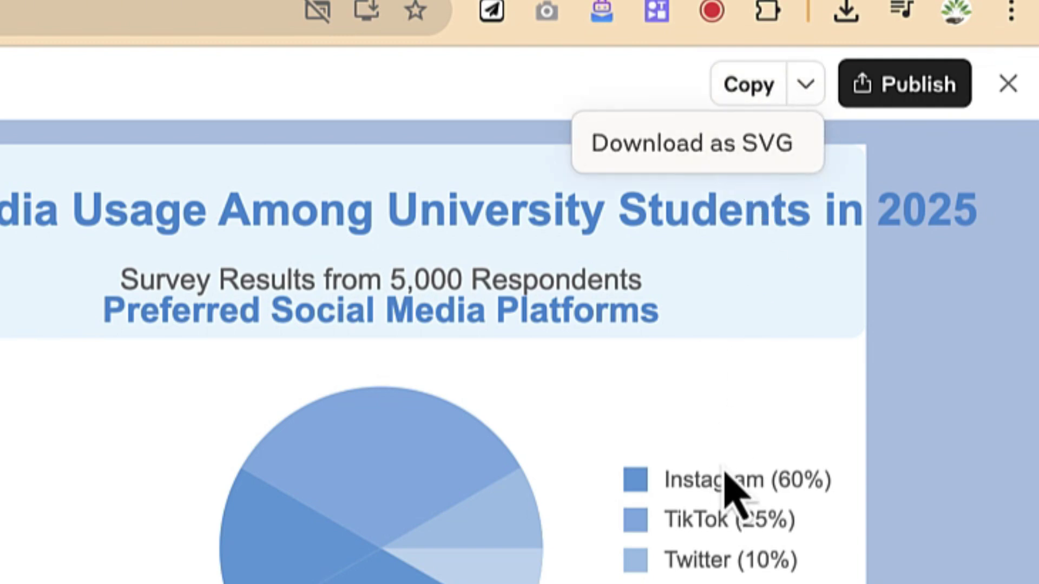
pyautogui.click(698, 465)
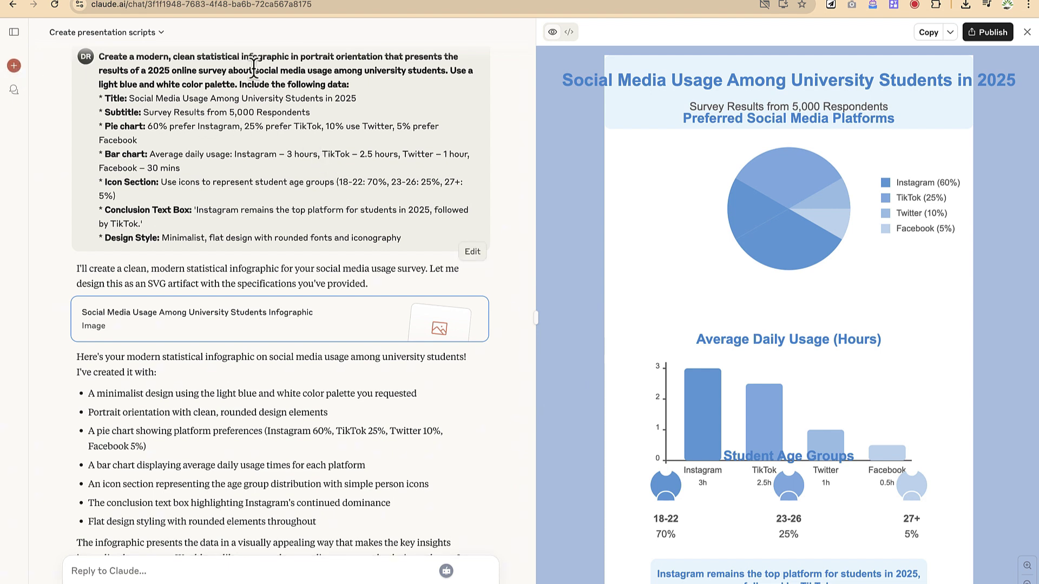
pyautogui.click(14, 65)
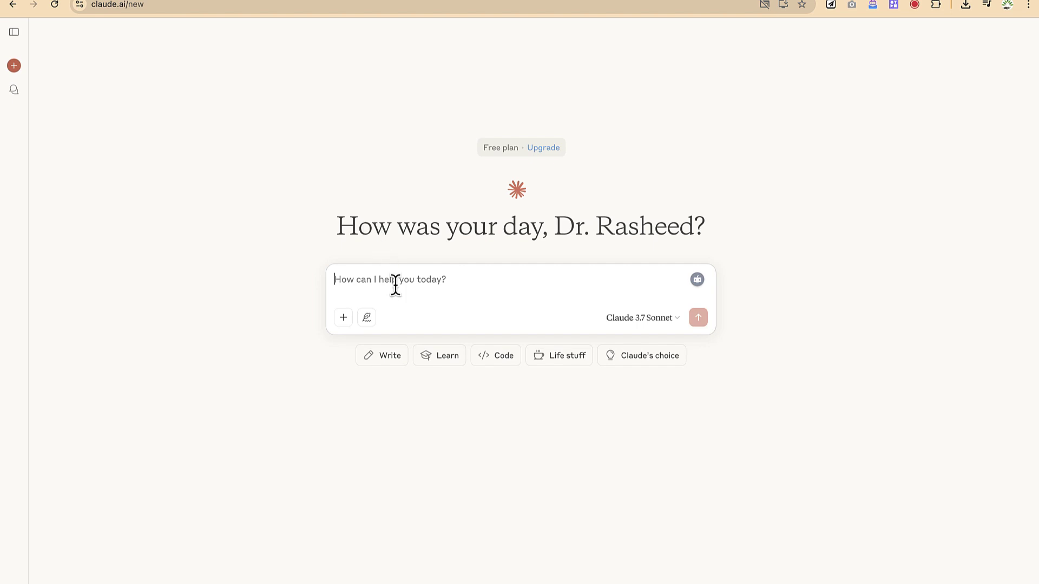
# Step: Select the Timeline Infographic prompt example in the ChatGPT prompts chat
pyautogui.click(210, 1)
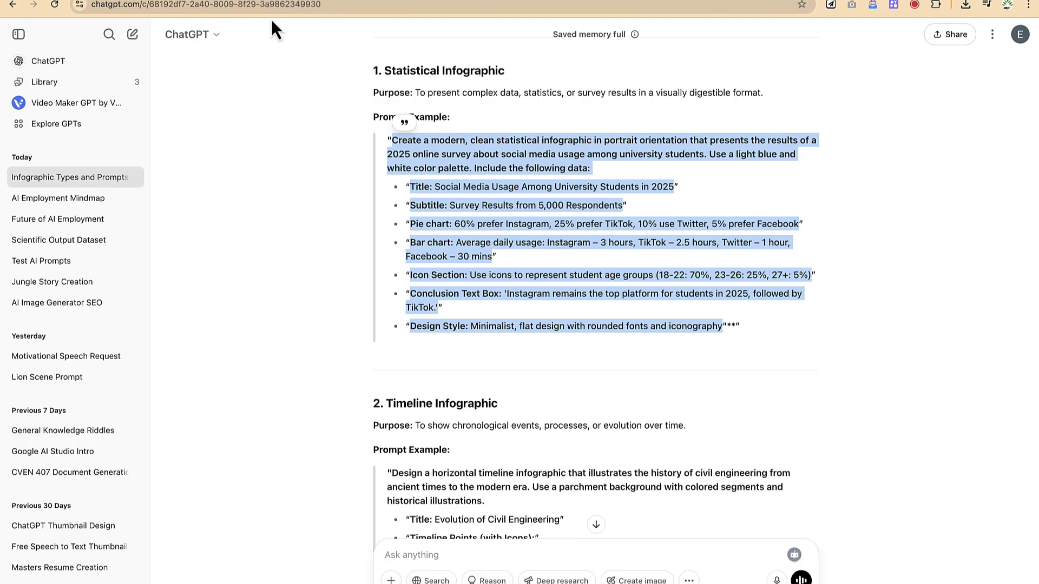
pyautogui.scroll(-3, 461, 459)
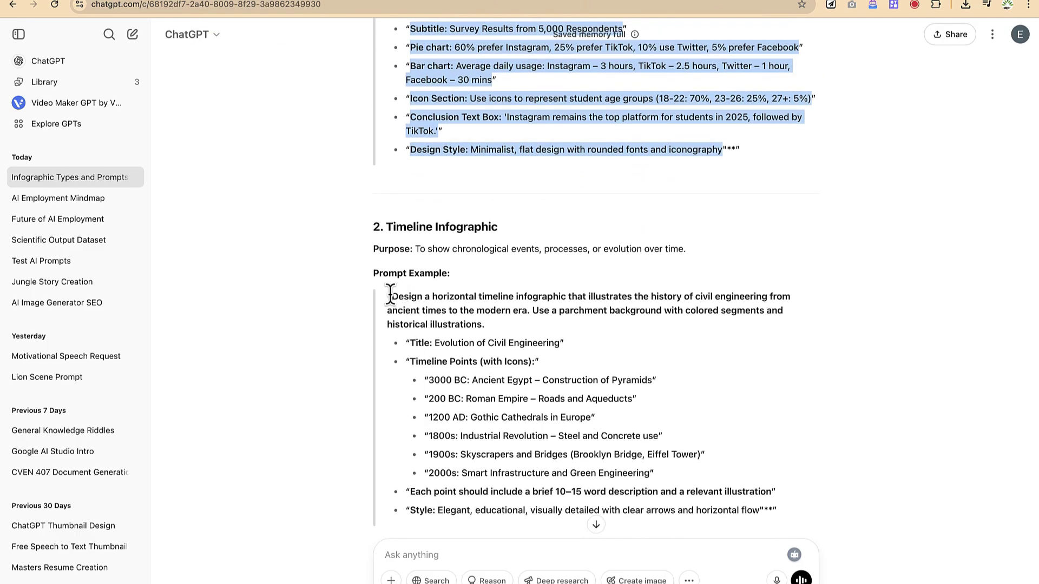
pyautogui.moveTo(390, 296); pyautogui.dragTo(649, 495)
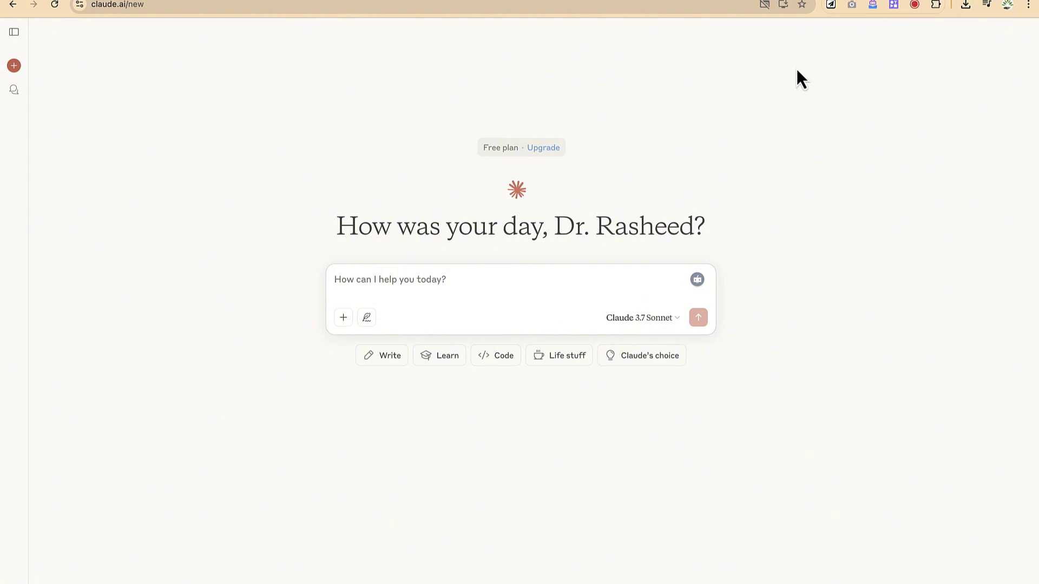
# Step: Paste the civil engineering timeline prompt into Claude's empty message box and send it
pyautogui.click(550, 293)
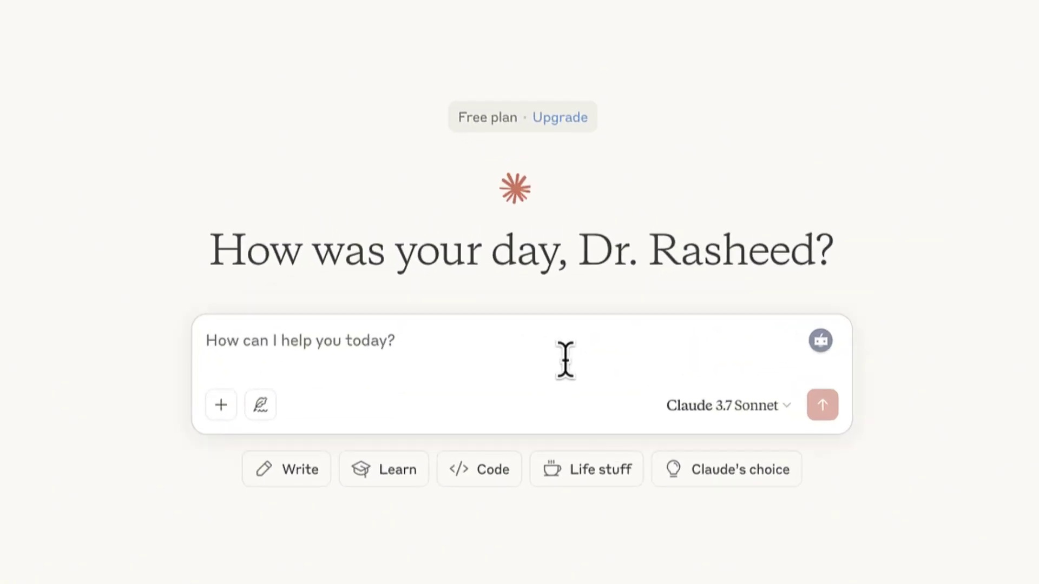
pyautogui.hotkey('ctrl', 'v')
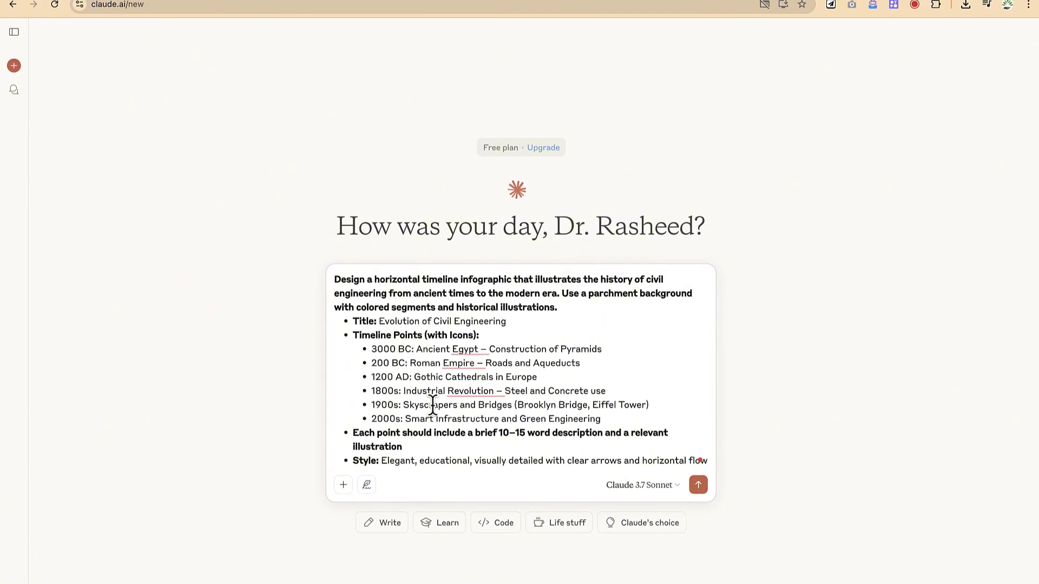
pyautogui.click(698, 485)
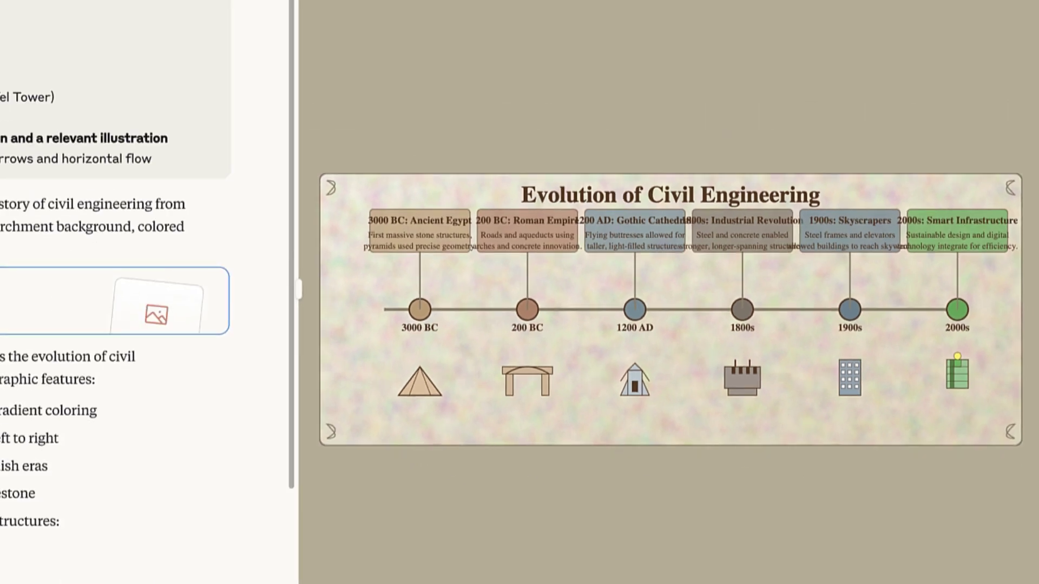
# Step: Scroll through the six-era timeline, check its Download as SVG option, and return to ChatGPT
pyautogui.scroll(-3, 222, 404)
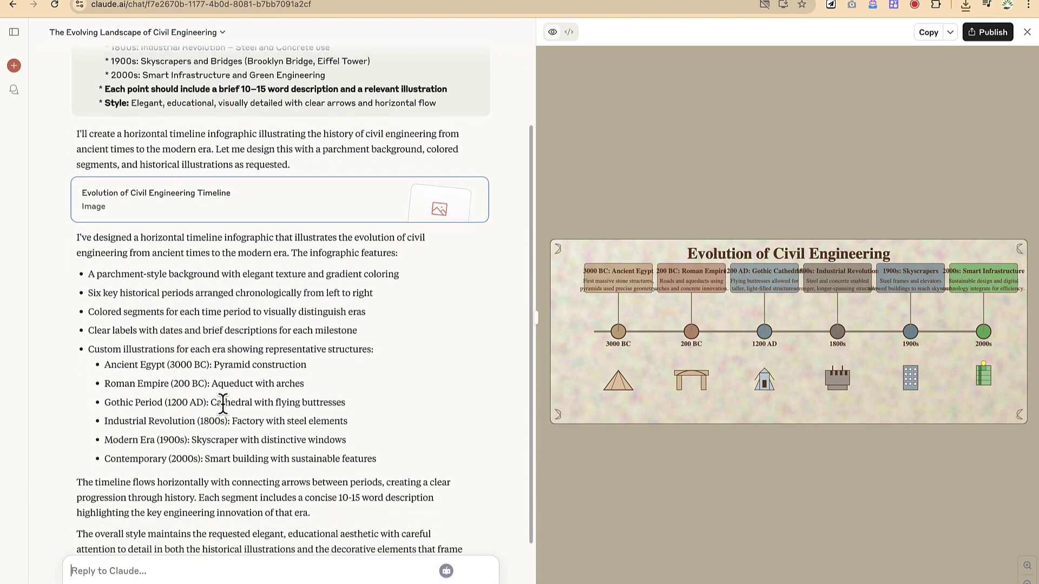
pyautogui.scroll(-2, 223, 404)
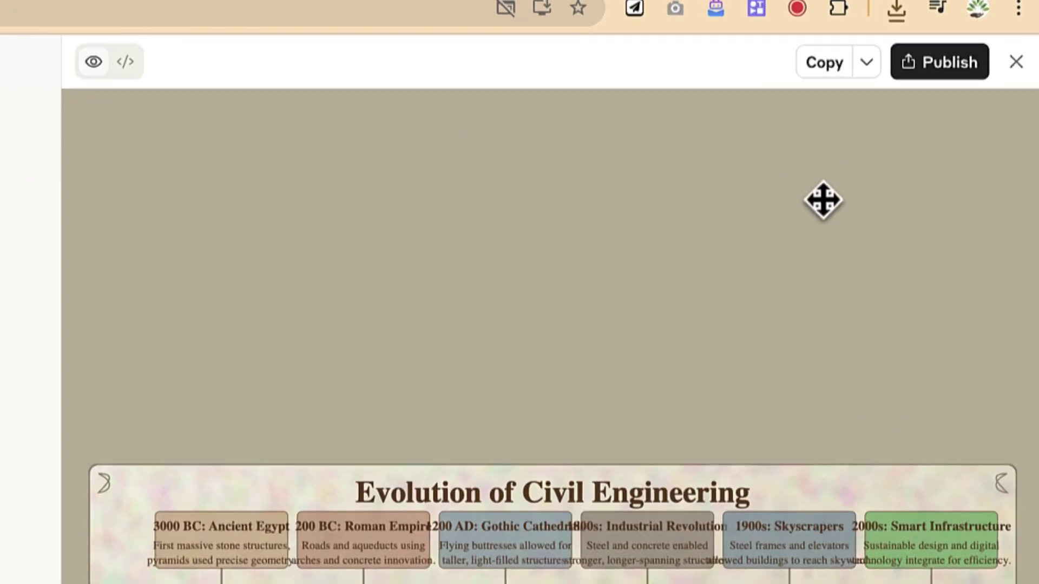
pyautogui.click(948, 36)
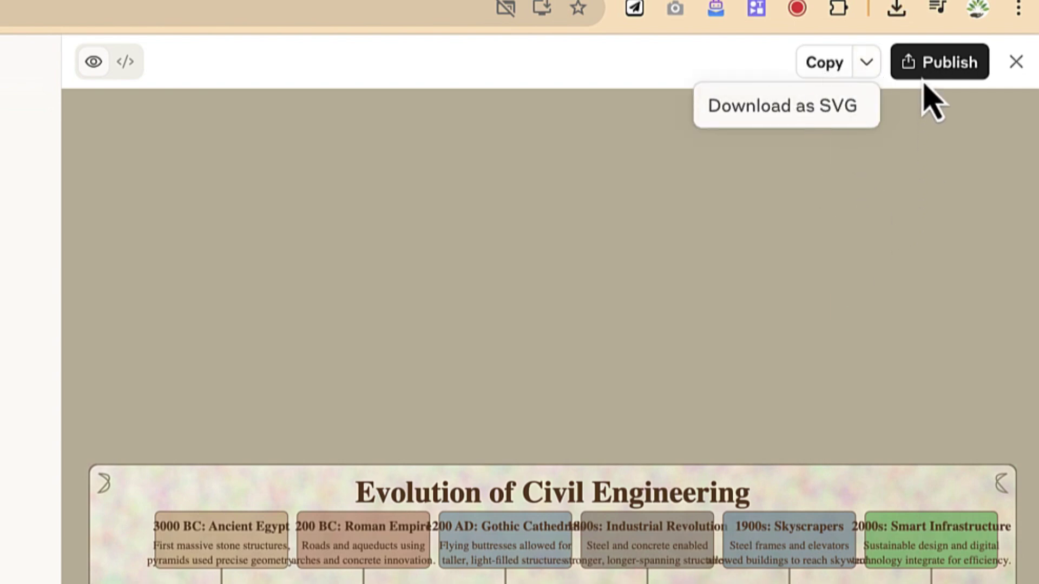
pyautogui.click(925, 187)
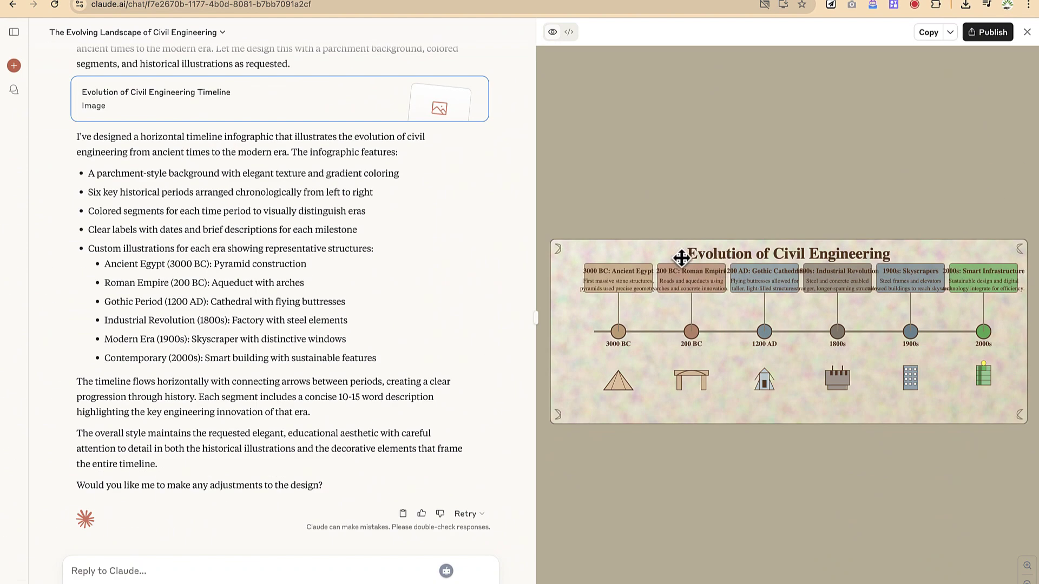
pyautogui.click(215, 3)
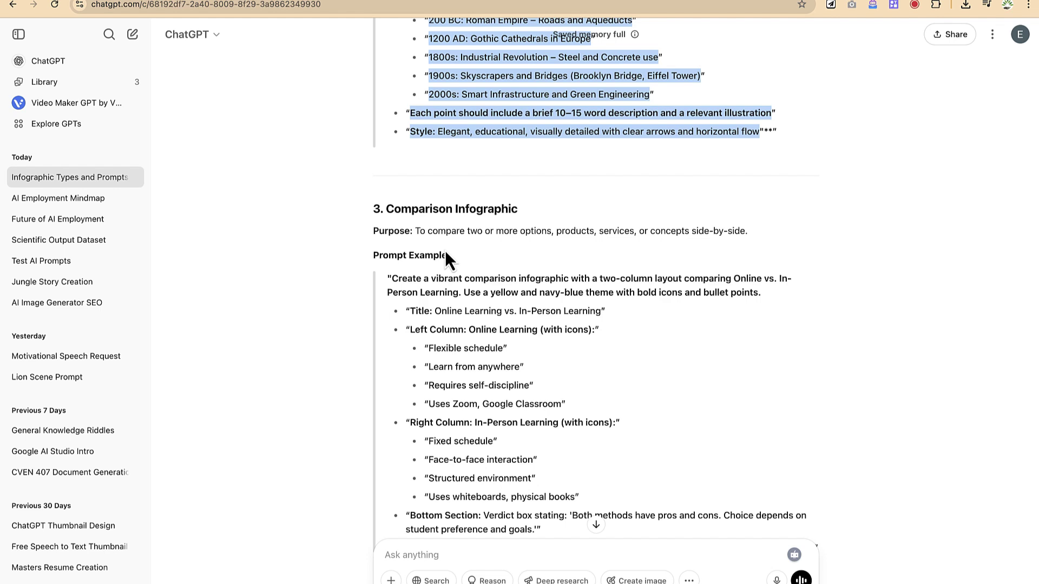
# Step: Copy the Online vs. In-Person Learning comparison prompt using the right-click Copy command
pyautogui.moveTo(392, 278); pyautogui.dragTo(537, 425)
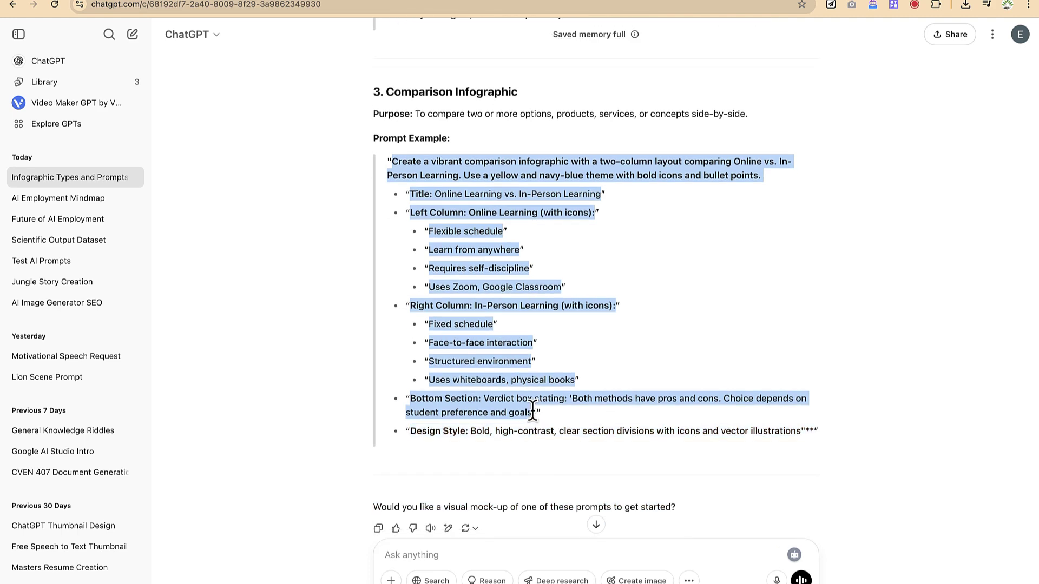
pyautogui.rightClick(497, 390)
pyautogui.click(514, 418)
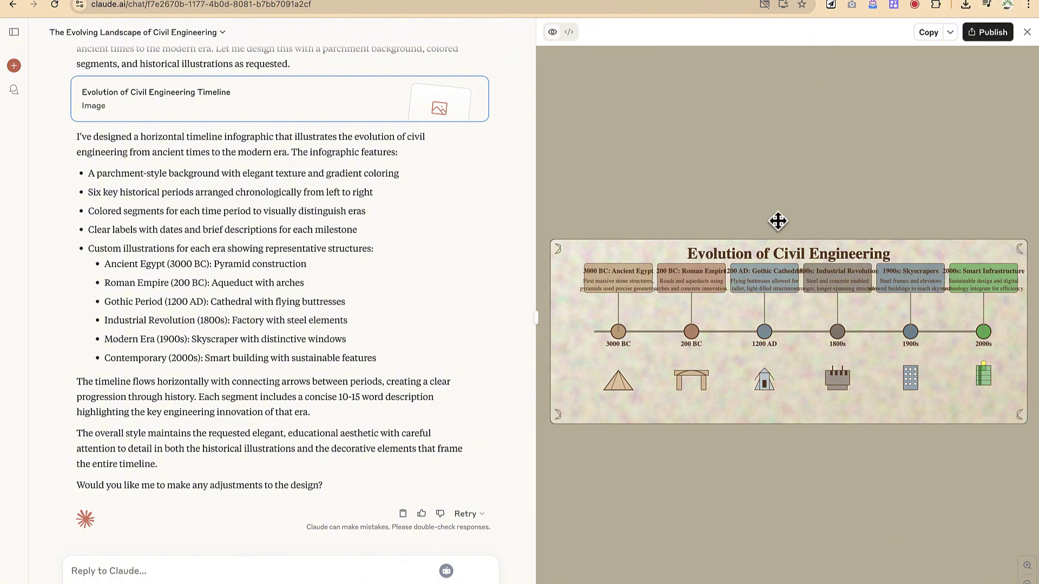
# Step: Start a new Claude chat and open its + attachment options
pyautogui.click(14, 65)
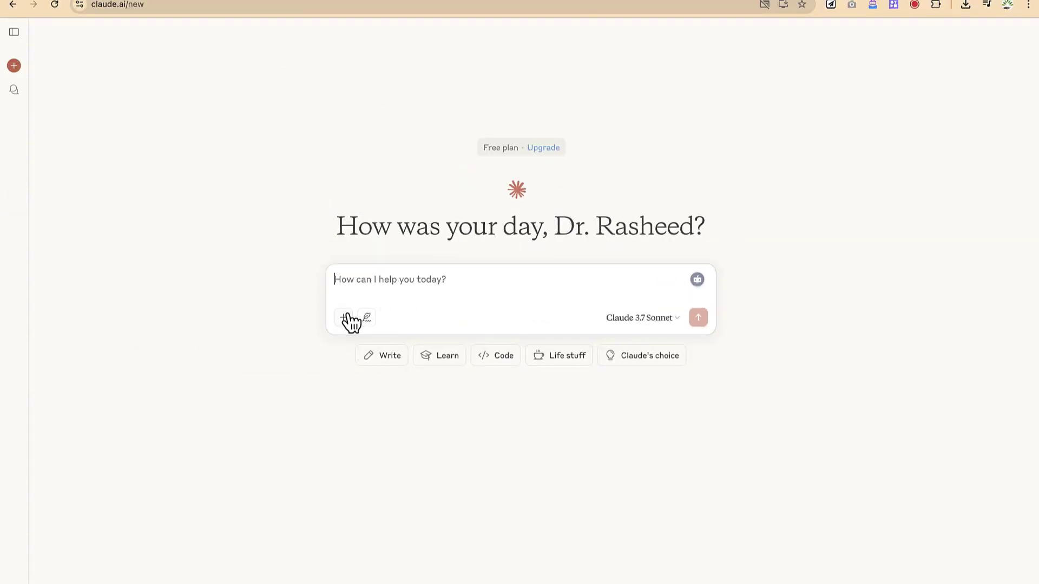
pyautogui.click(345, 318)
# Step: Upload landing.jpg from May 2025 > infographics as the message's reference image
pyautogui.click(361, 344)
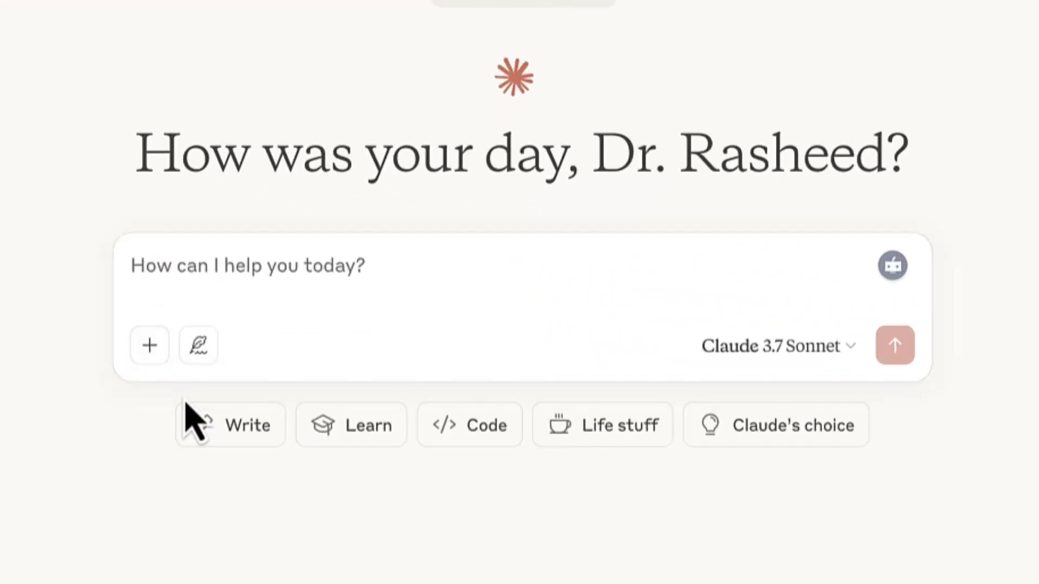
pyautogui.click(530, 157)
pyautogui.click(811, 157)
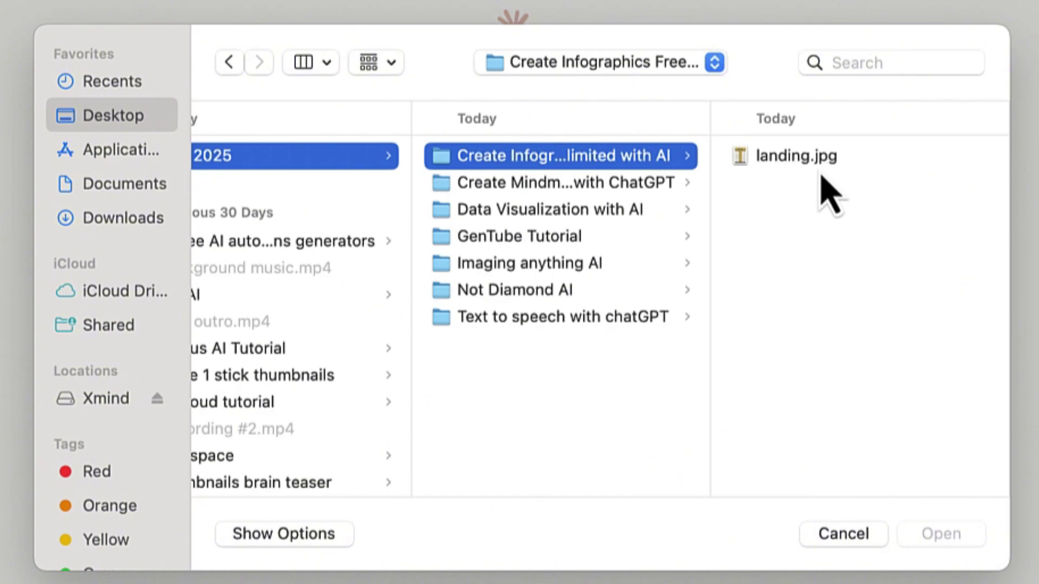
pyautogui.click(813, 162)
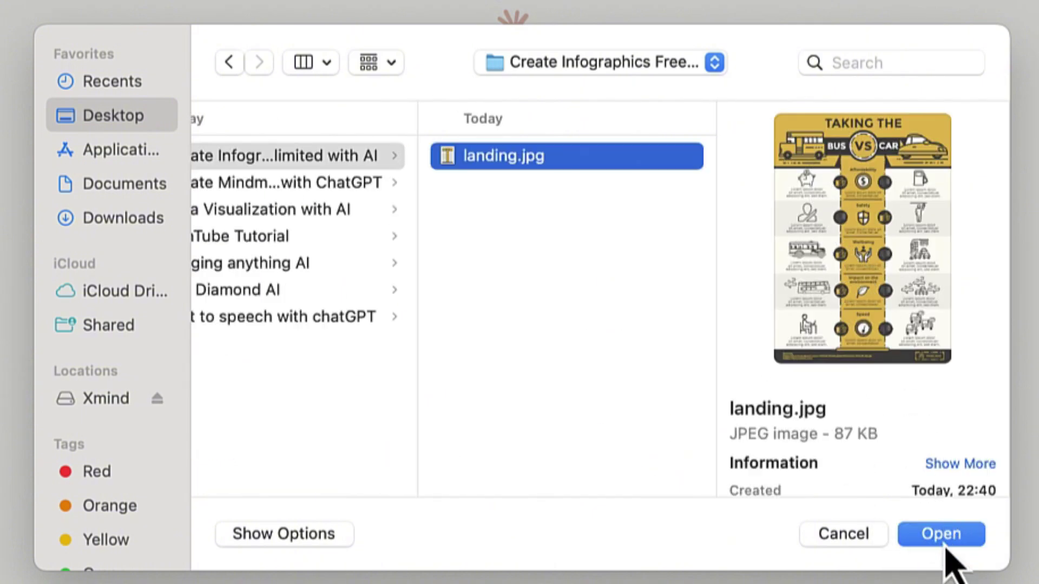
pyautogui.click(941, 536)
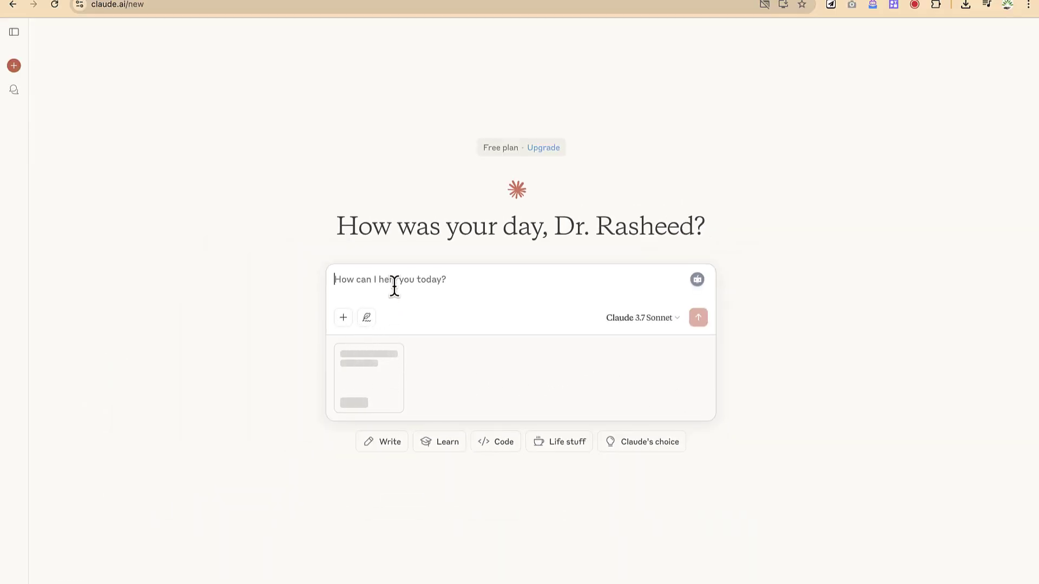
# Step: Paste the Online vs. In-Person Learning prompt, add 'use the attached reference as a guide for this result', and send
pyautogui.press('super+v')
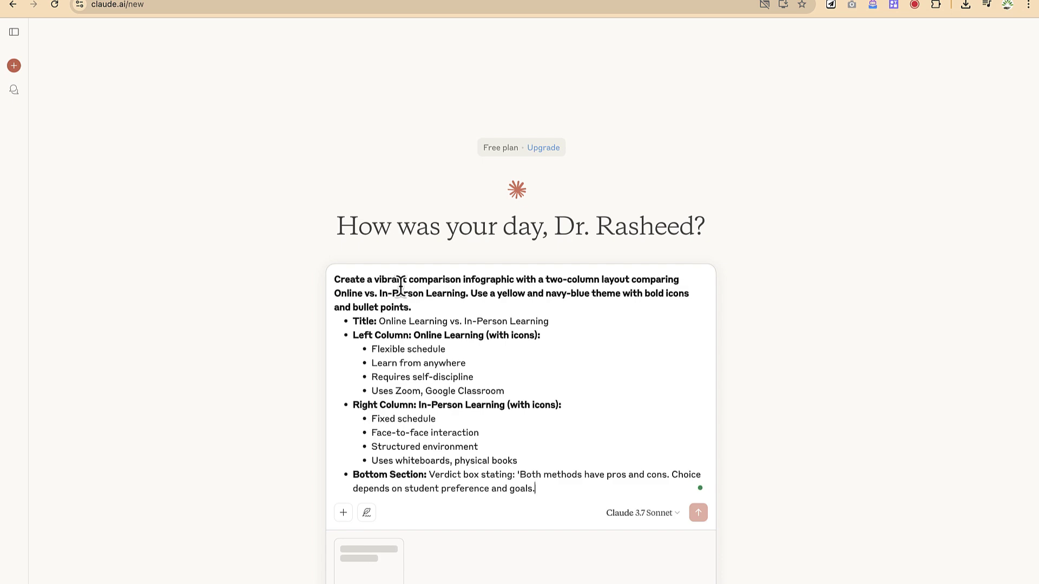
pyautogui.scroll(-2, 497, 405)
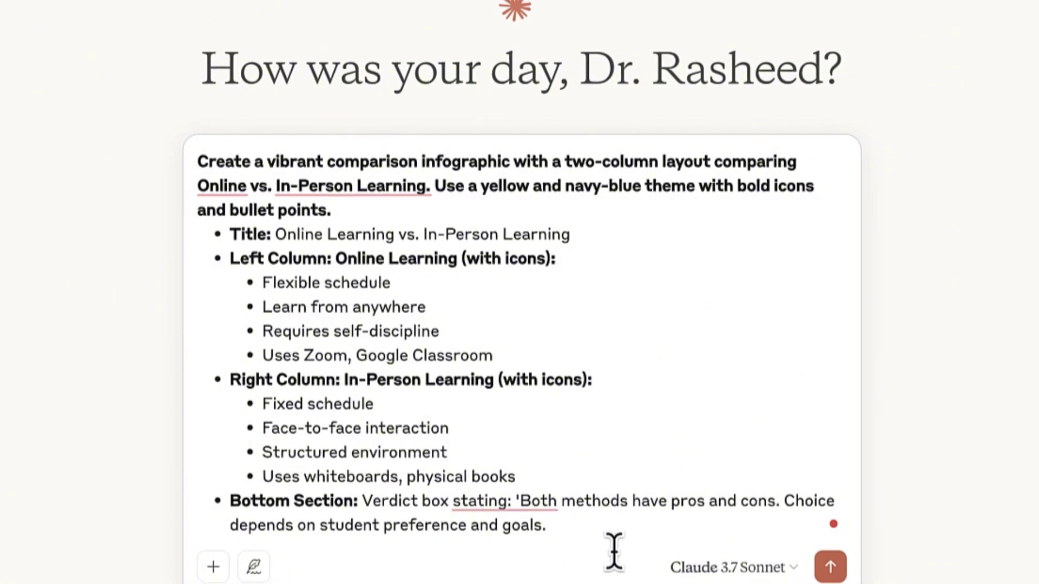
pyautogui.hotkey('shift', 'Return')
pyautogui.press('BackSpace')
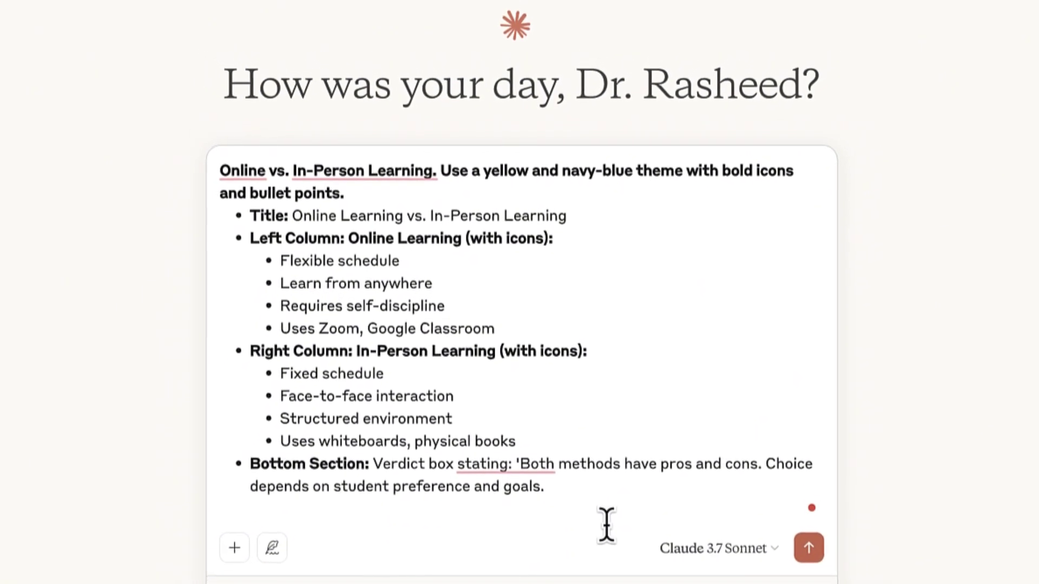
pyautogui.write('use the attached r')
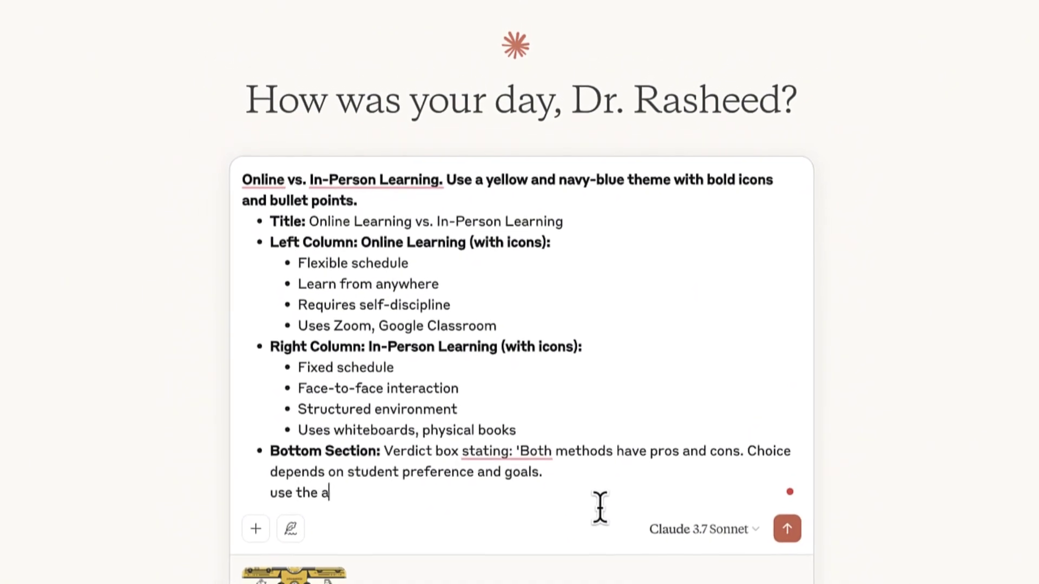
pyautogui.write('eference as a')
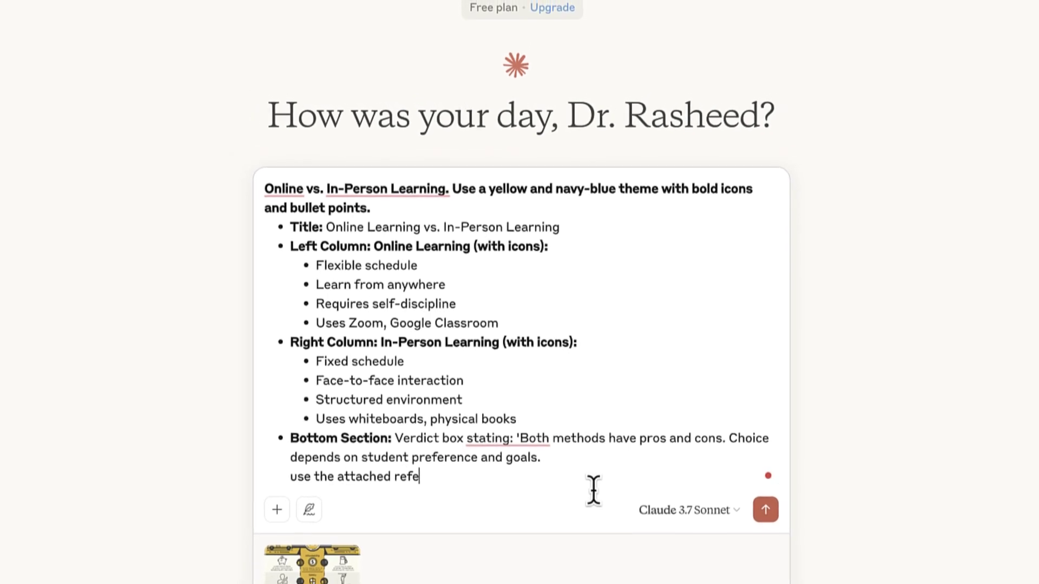
pyautogui.write(' guide to')
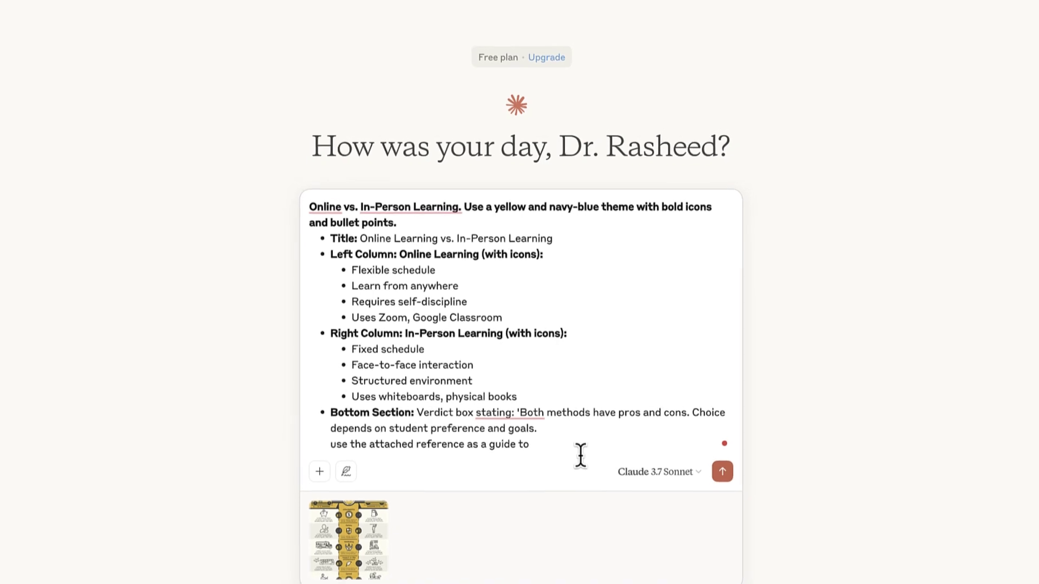
pyautogui.press('BackSpace')
pyautogui.press('BackSpace')
pyautogui.press('BackSpace')
pyautogui.write('for this result')
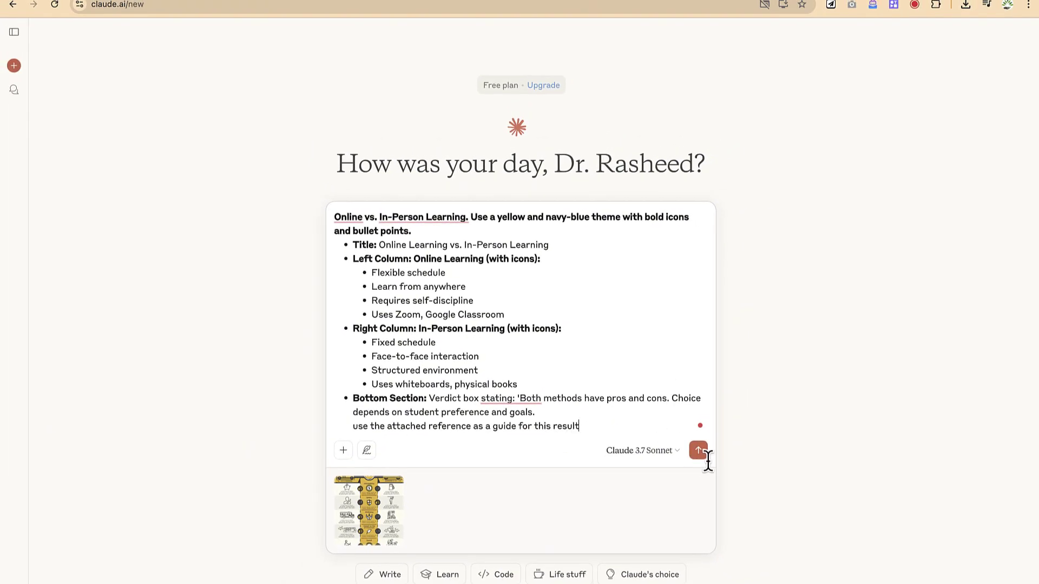
pyautogui.click(705, 458)
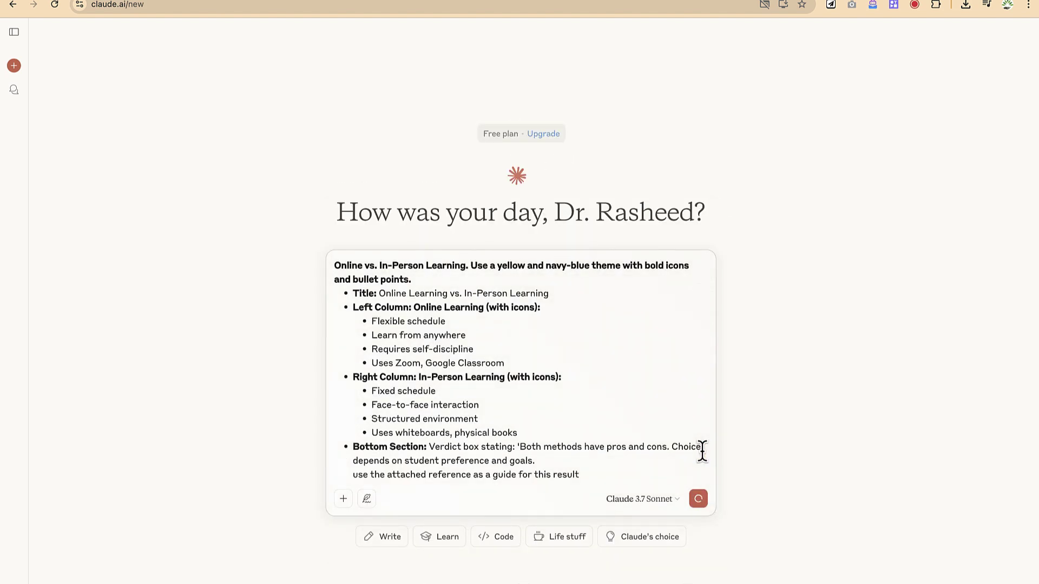